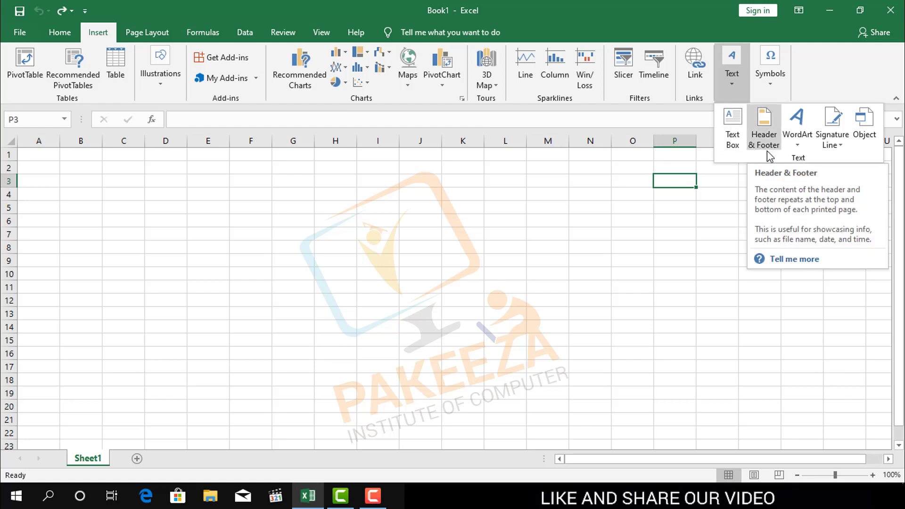
# Step: Insert a WordArt object in the plain black fill style with a soft shadow
pyautogui.click(798, 138)
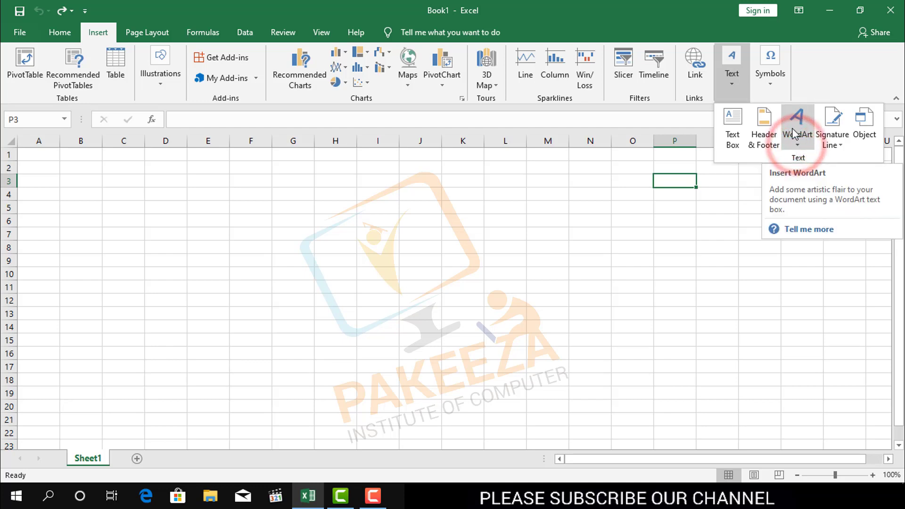
pyautogui.click(791, 132)
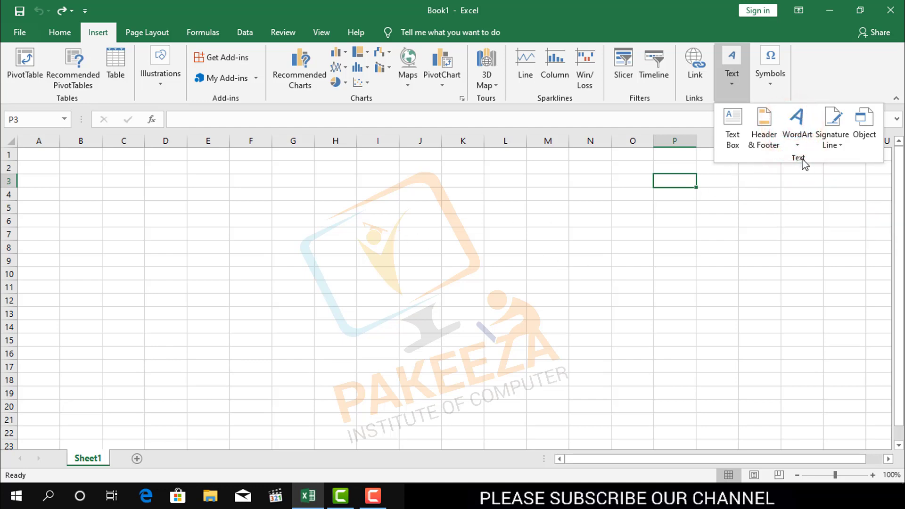
pyautogui.click(794, 147)
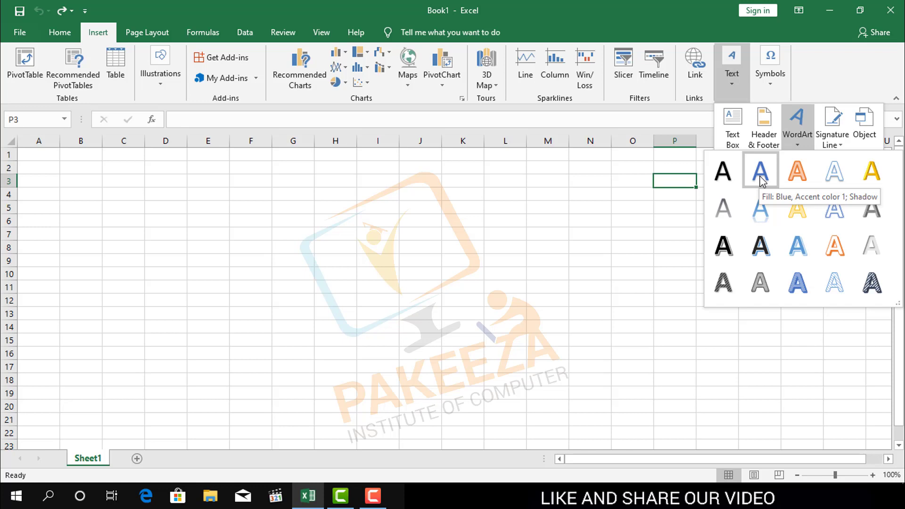
pyautogui.click(724, 170)
pyautogui.click(720, 168)
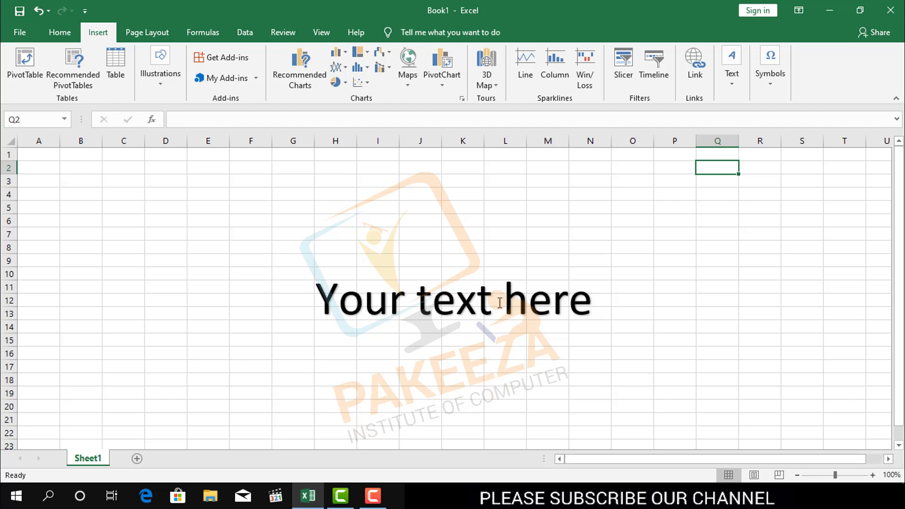
# Step: Replace the WordArt placeholder text with "PAKEEZA INSTITUTE"
pyautogui.click(587, 307)
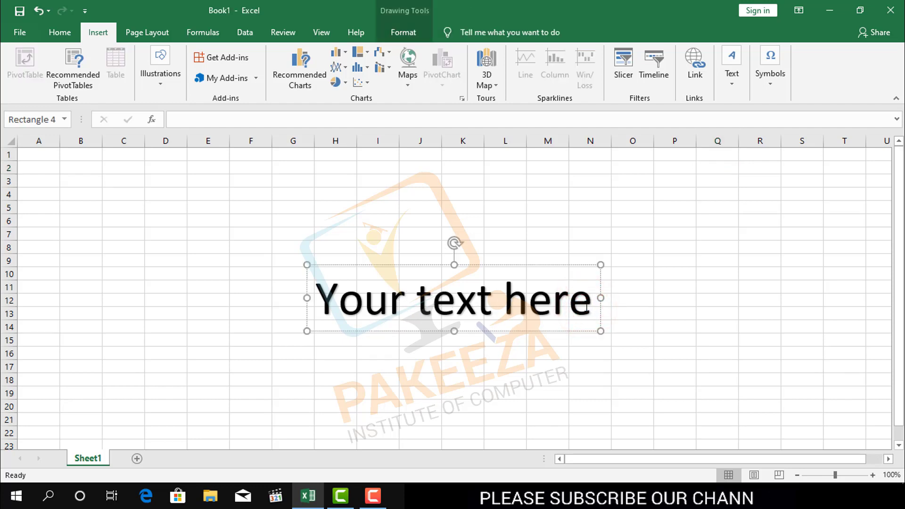
pyautogui.press('BackSpace')
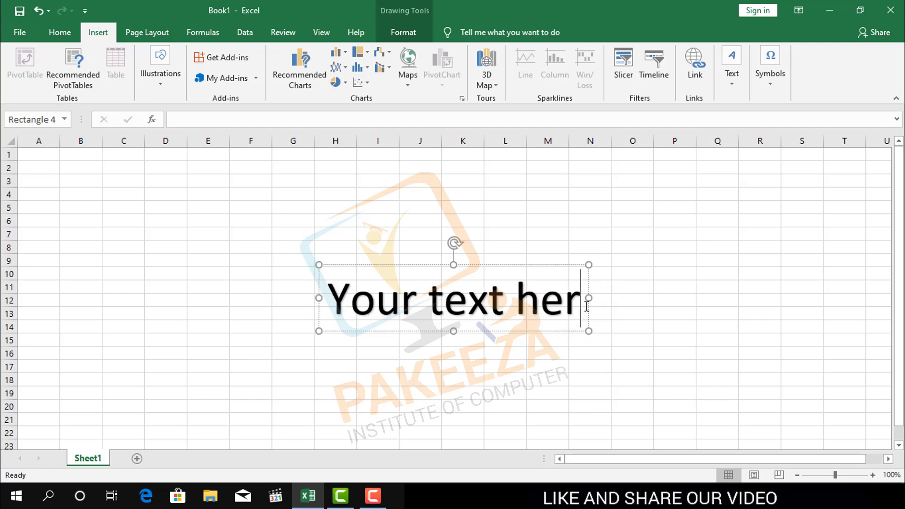
pyautogui.press('BackSpace')
pyautogui.press('BackSpace')
pyautogui.press('BackSpace')
pyautogui.press('BackSpace')
pyautogui.press('BackSpace')
pyautogui.press('BackSpace')
pyautogui.press('BackSpace')
pyautogui.press('BackSpace')
pyautogui.press('BackSpace')
pyautogui.press('BackSpace')
pyautogui.press('BackSpace')
pyautogui.press('BackSpace')
pyautogui.press('BackSpace')
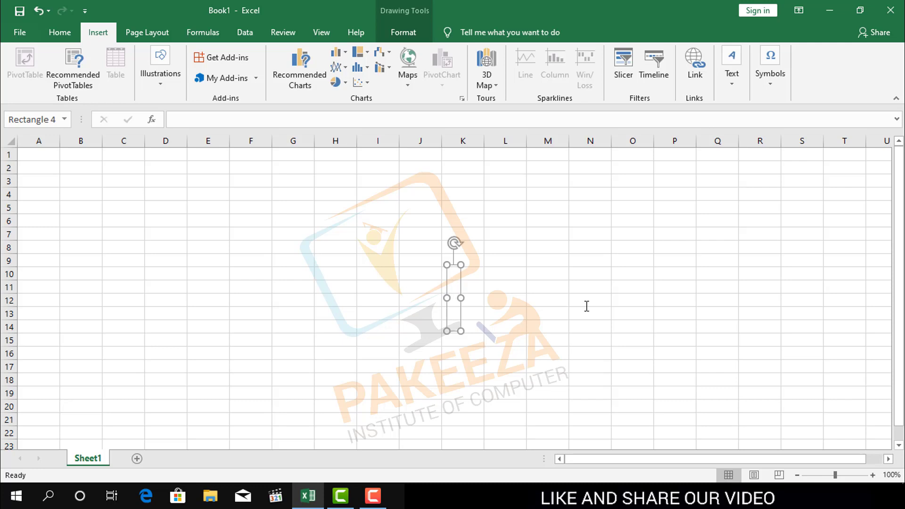
pyautogui.write('PAK')
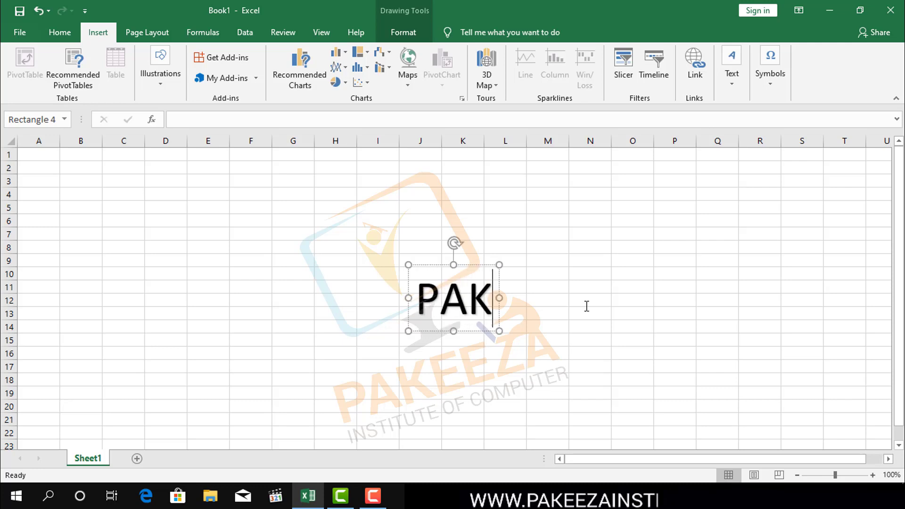
pyautogui.write('EEZA')
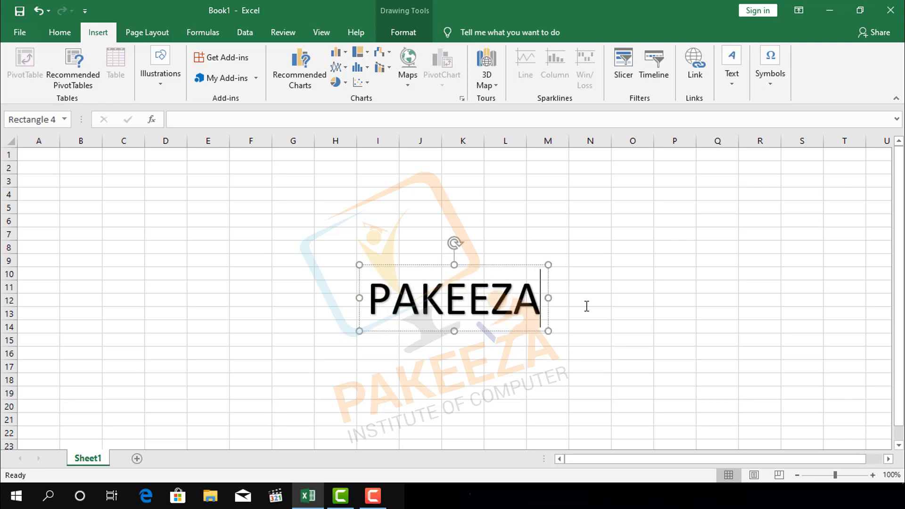
pyautogui.write(' INS')
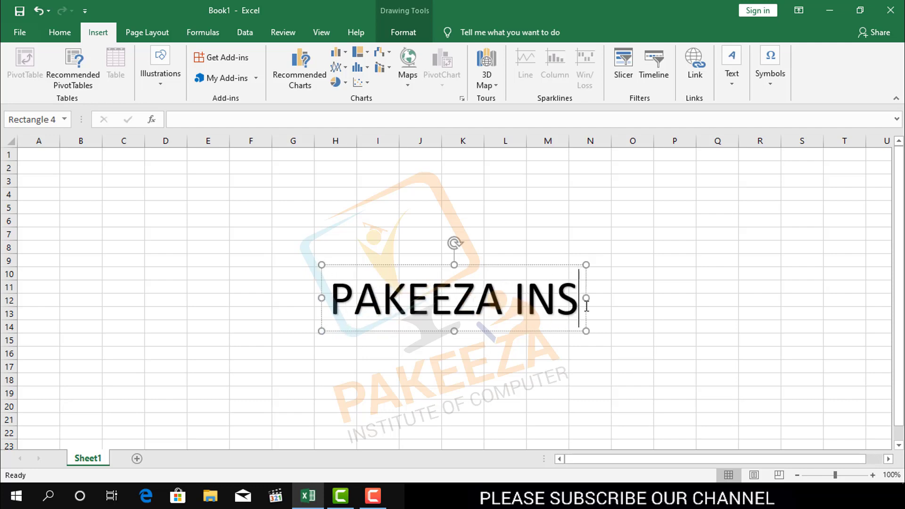
pyautogui.write('TITUTE')
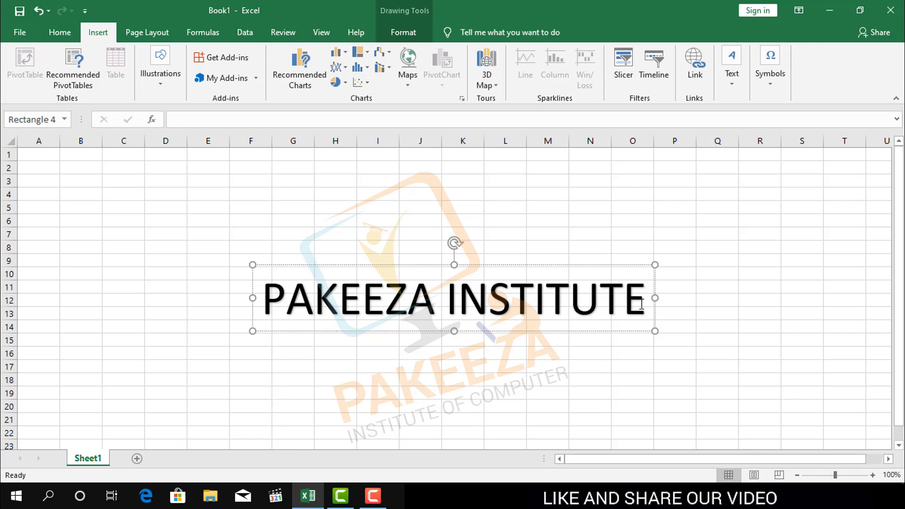
pyautogui.click(761, 347)
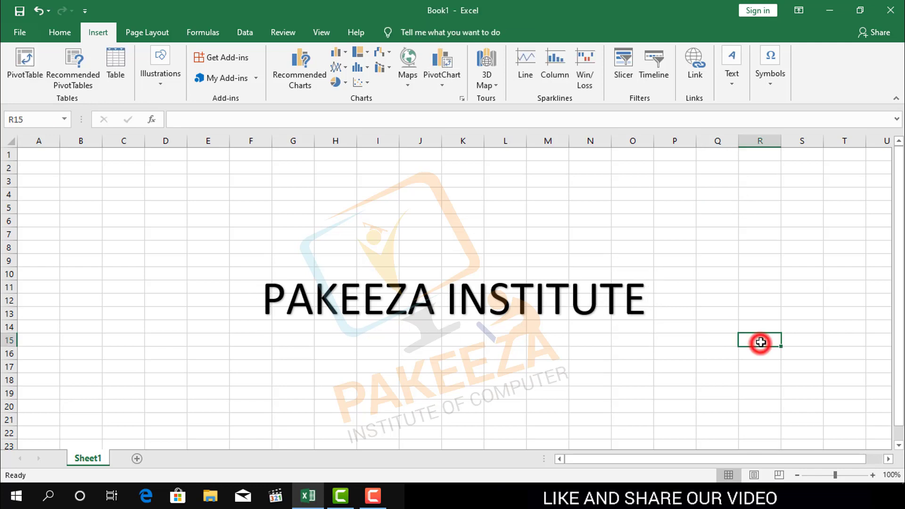
pyautogui.click(558, 292)
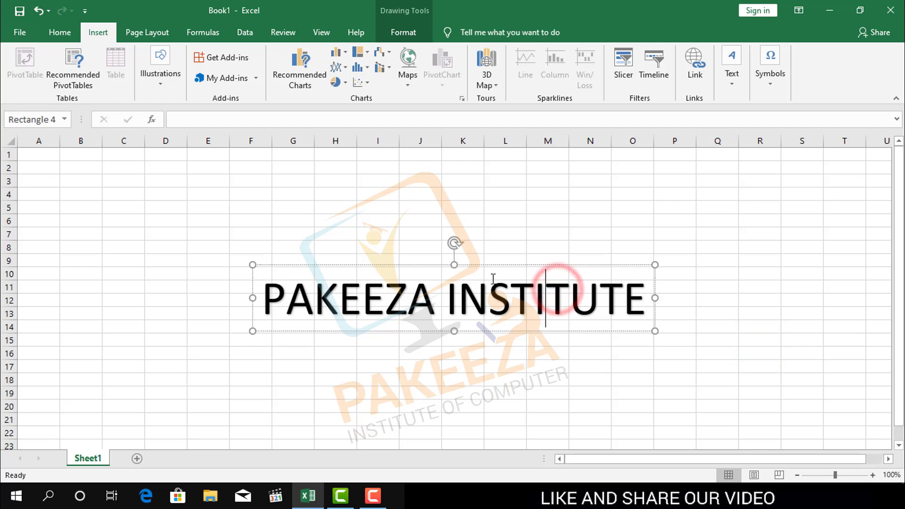
pyautogui.click(423, 264)
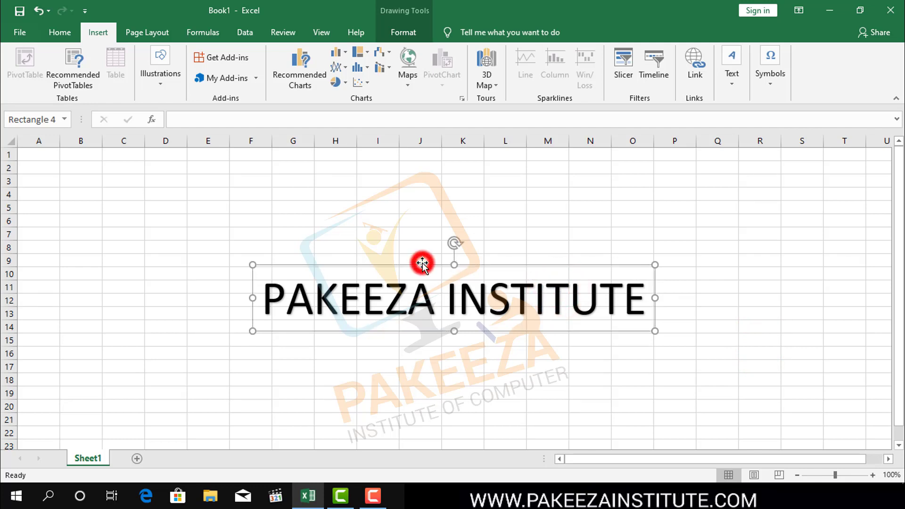
pyautogui.doubleClick(522, 290)
pyautogui.click(691, 325)
pyautogui.doubleClick(622, 312)
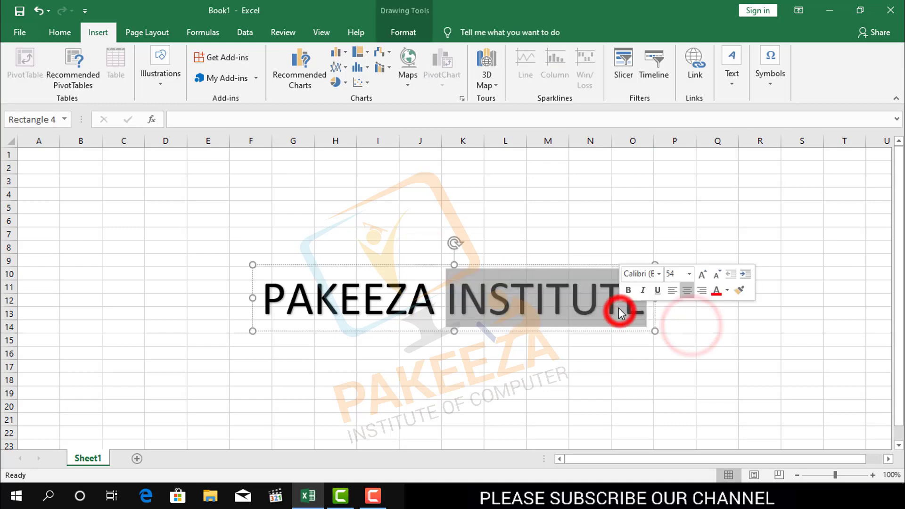
pyautogui.click(720, 340)
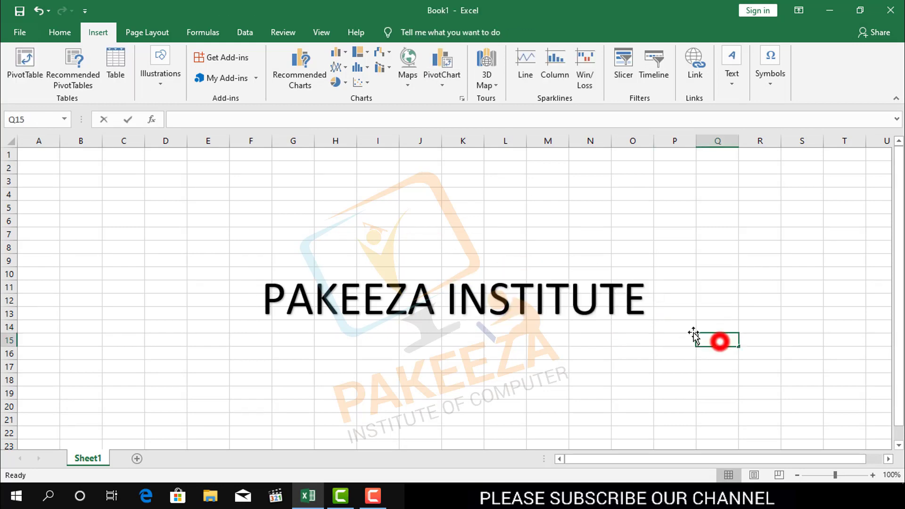
pyautogui.click(684, 296)
pyautogui.click(635, 301)
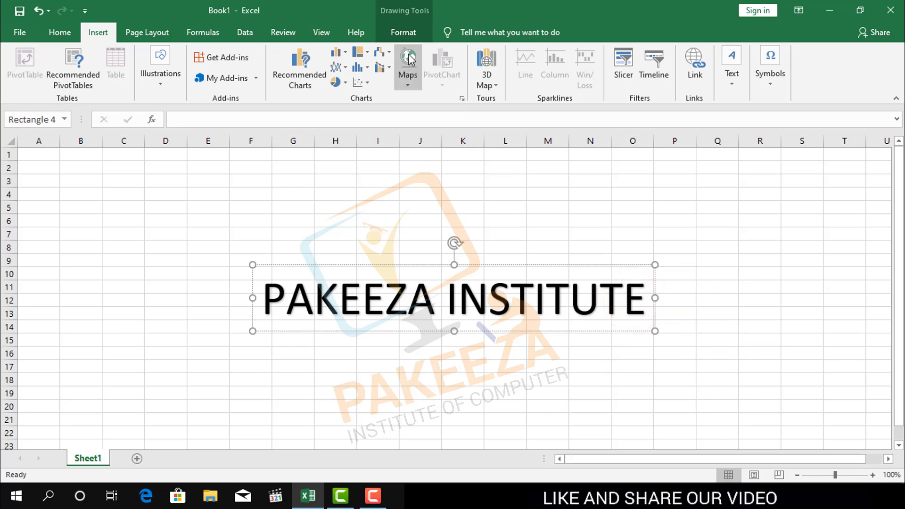
pyautogui.click(404, 32)
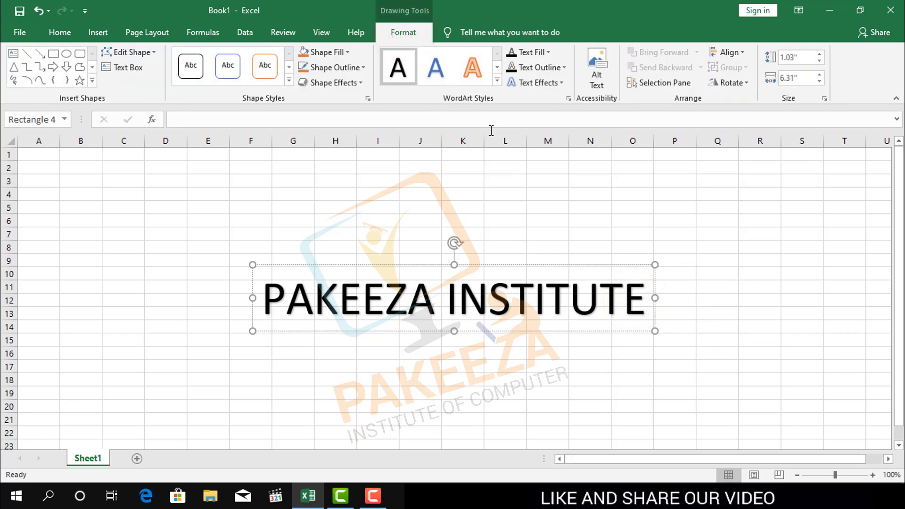
pyautogui.click(772, 290)
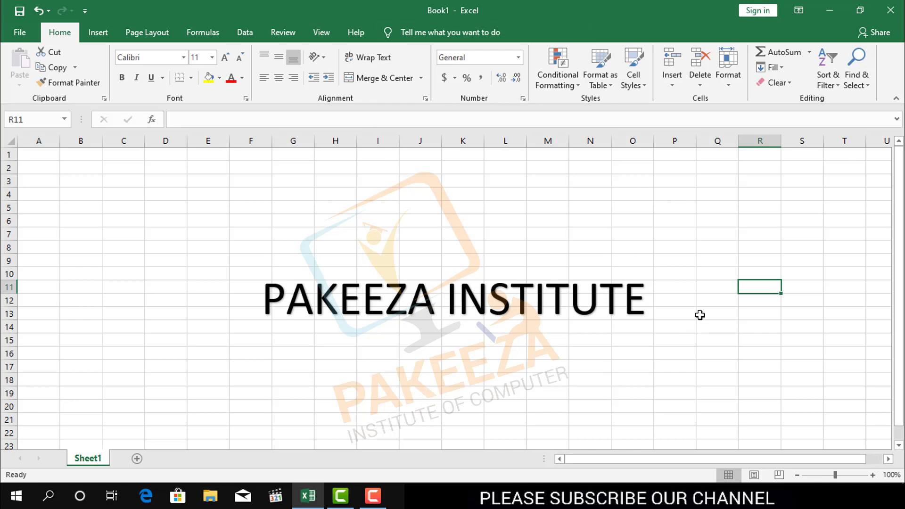
# Step: Apply the dark blue diagonally striped WordArt style with a hard shadow to the whole "PAKEEZA INSTITUTE" text
pyautogui.tripleClick(585, 299)
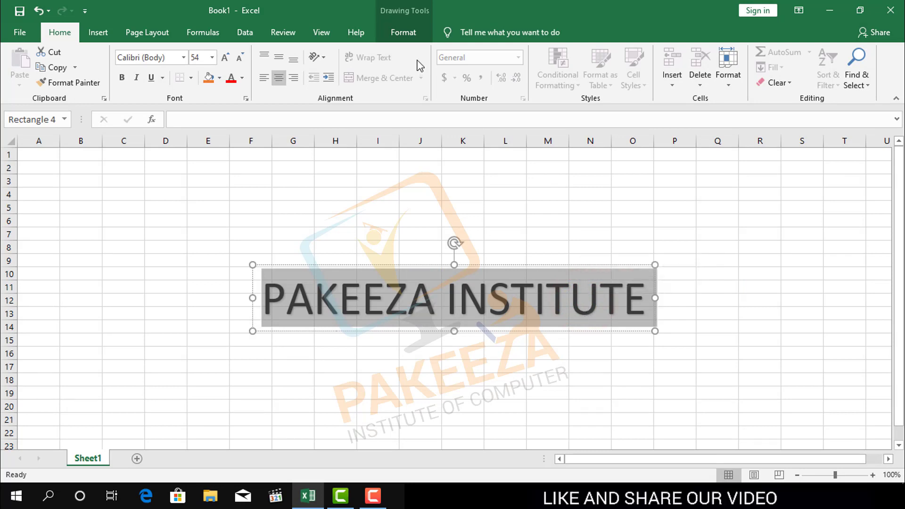
pyautogui.click(403, 34)
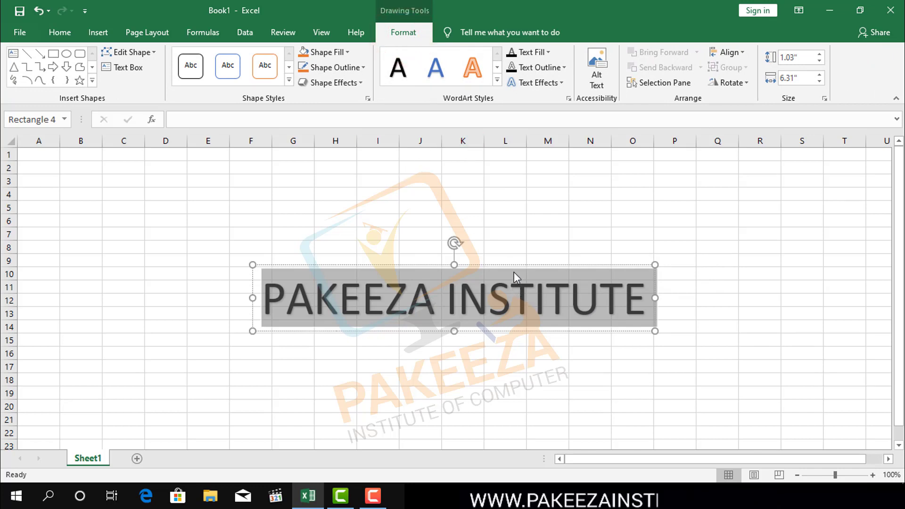
pyautogui.click(498, 83)
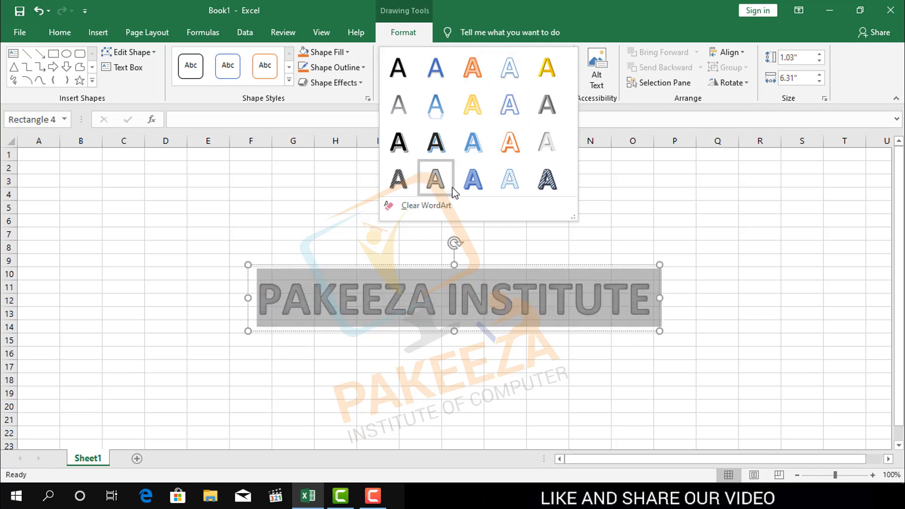
pyautogui.click(540, 180)
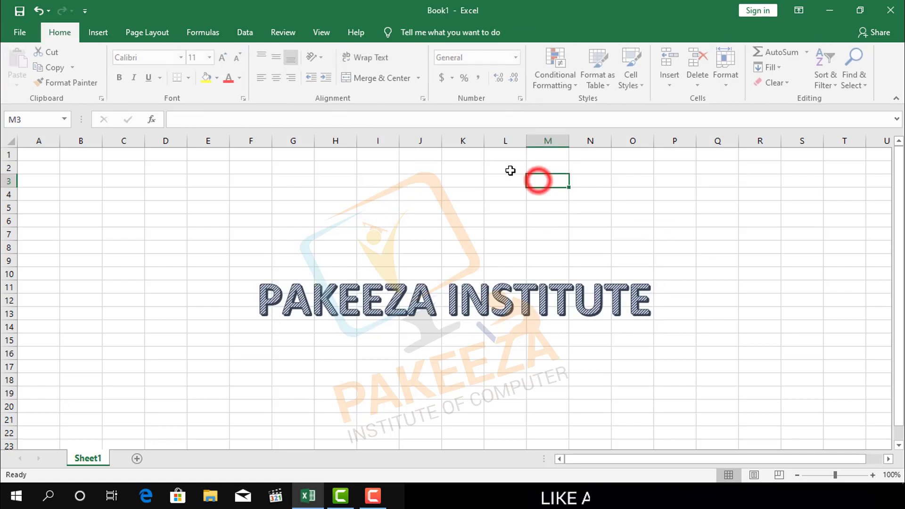
pyautogui.click(530, 297)
pyautogui.doubleClick(530, 297)
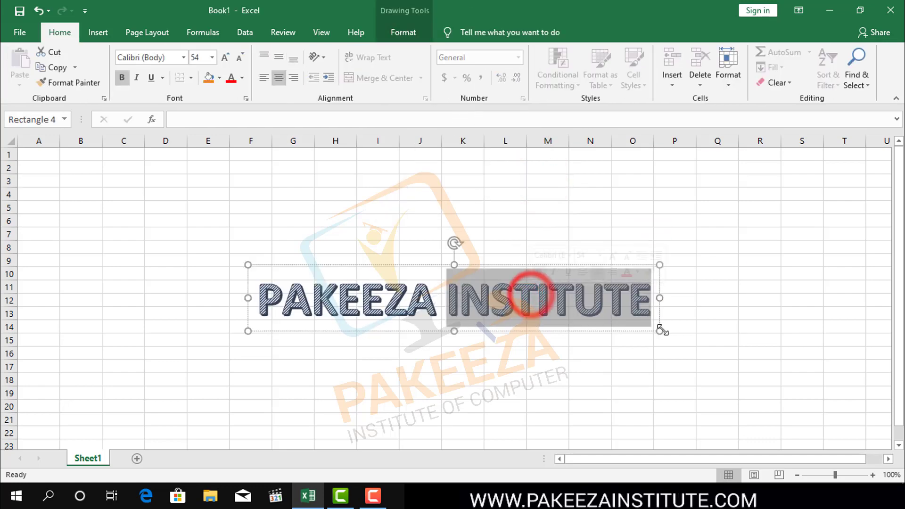
pyautogui.click(435, 300)
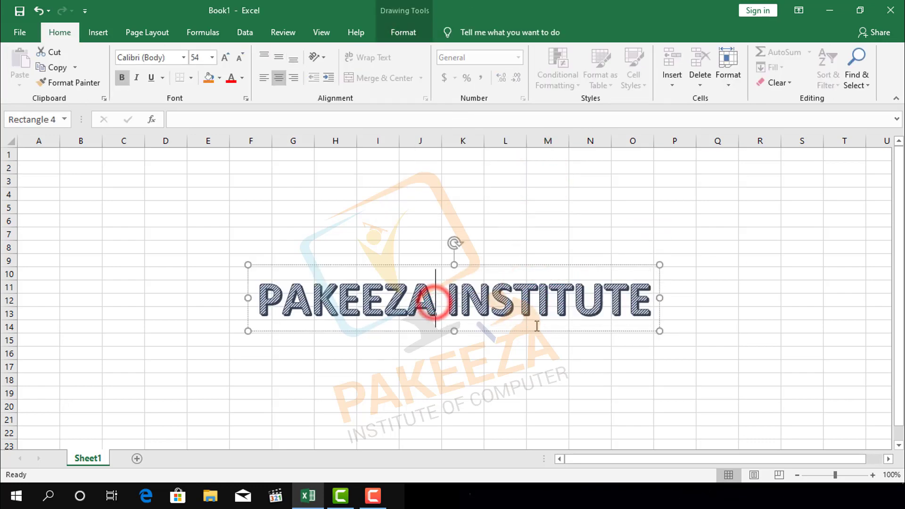
pyautogui.click(661, 272)
pyautogui.tripleClick(609, 307)
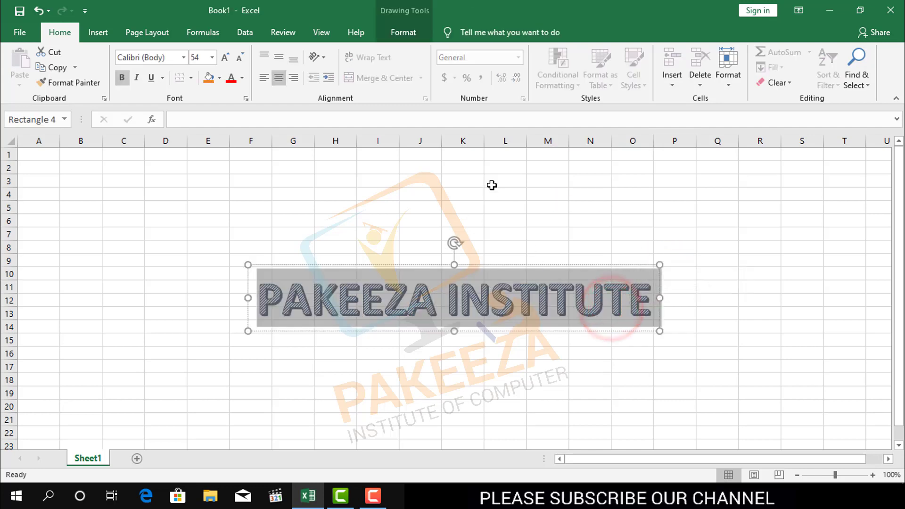
pyautogui.click(411, 31)
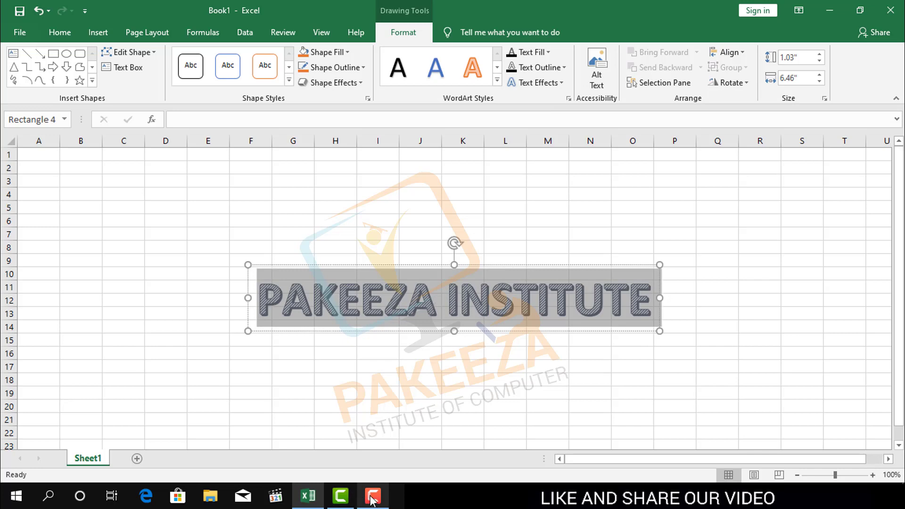
pyautogui.click(340, 495)
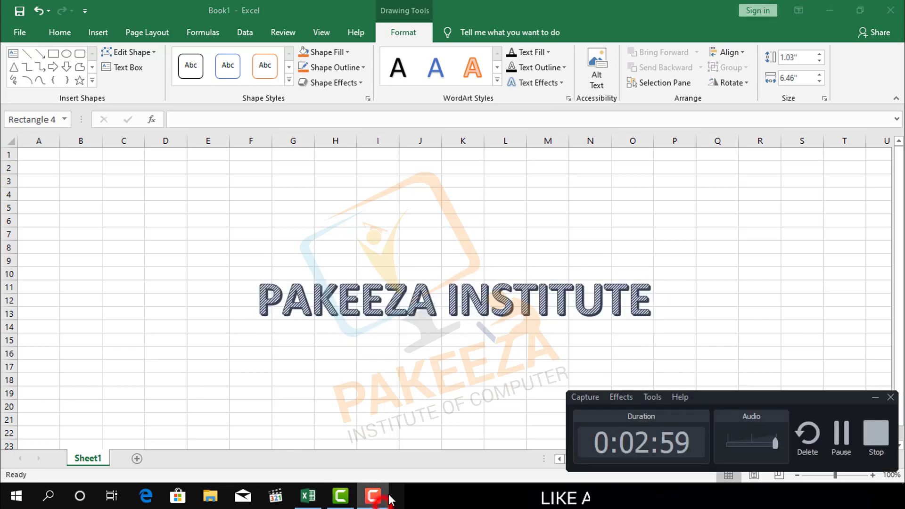
pyautogui.click(845, 431)
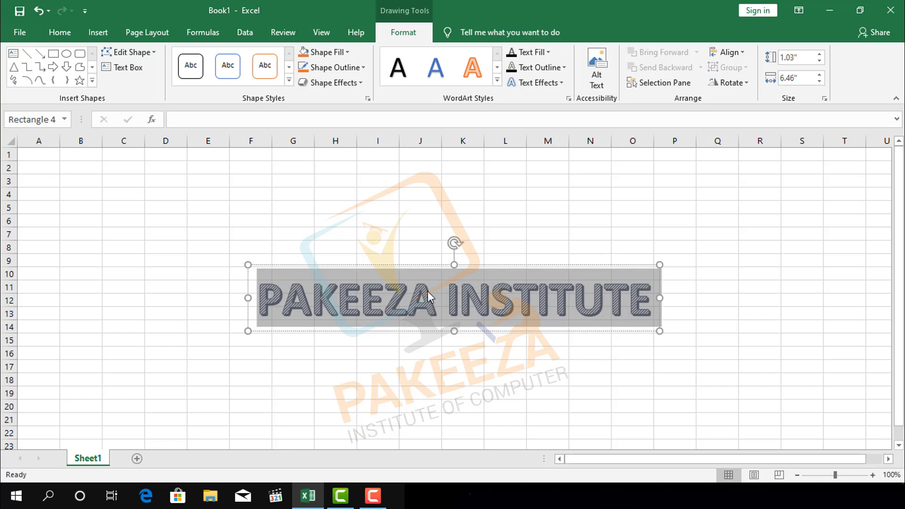
pyautogui.click(372, 503)
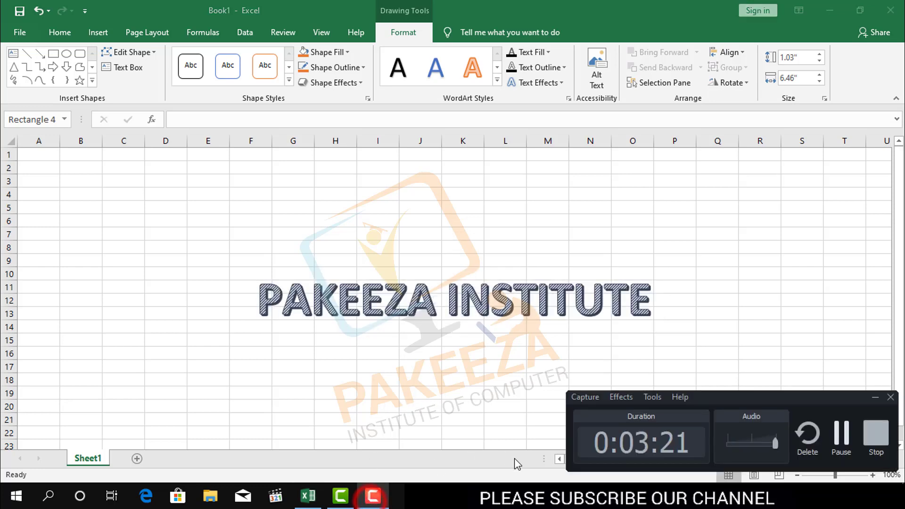
pyautogui.click(845, 433)
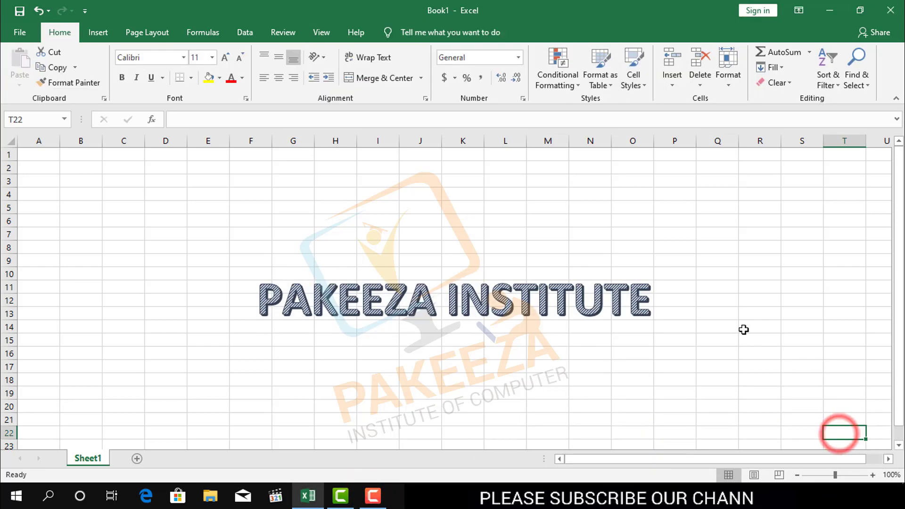
pyautogui.click(551, 297)
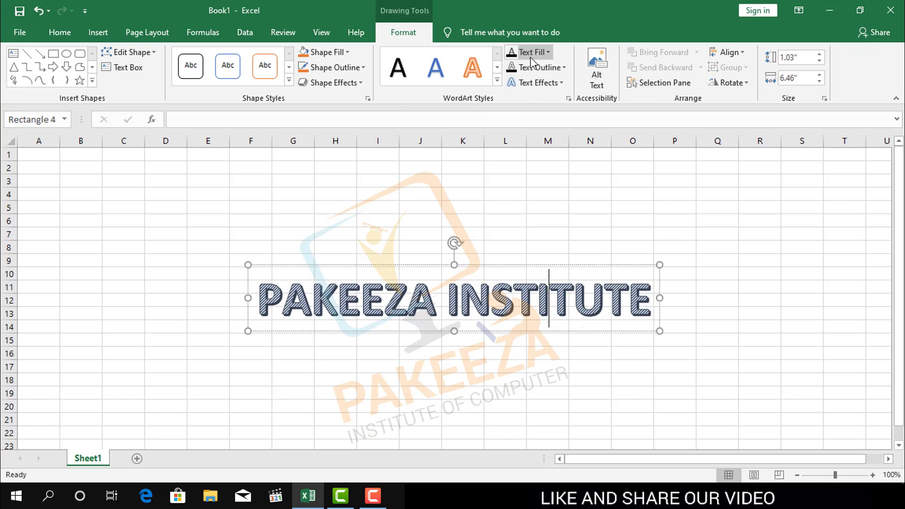
pyautogui.click(551, 51)
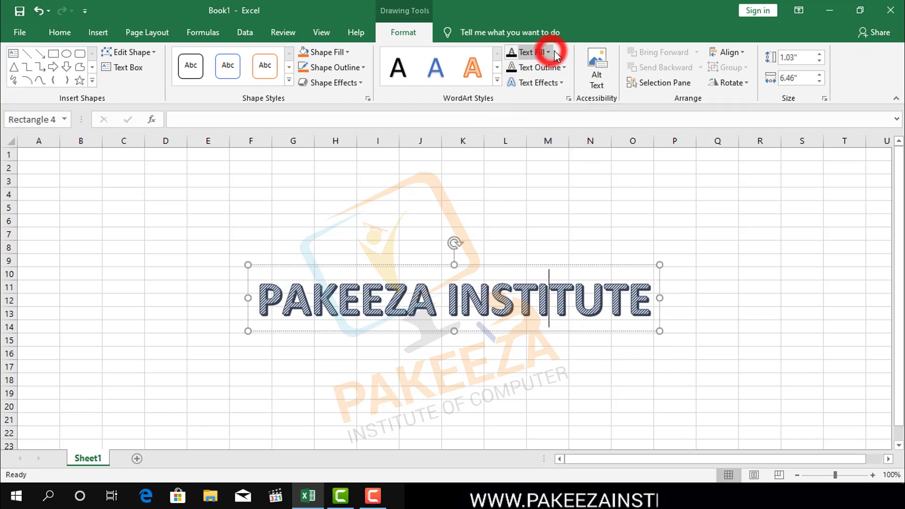
pyautogui.click(550, 53)
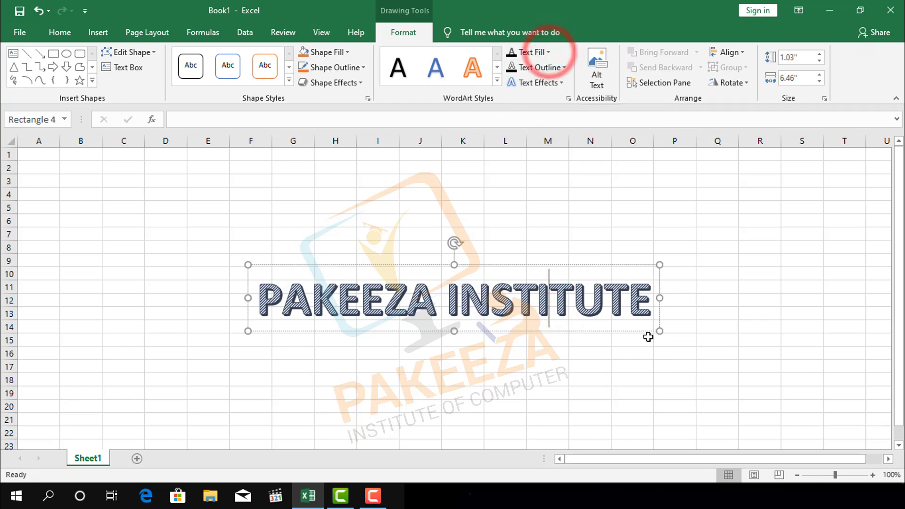
pyautogui.click(651, 307)
pyautogui.click(652, 310)
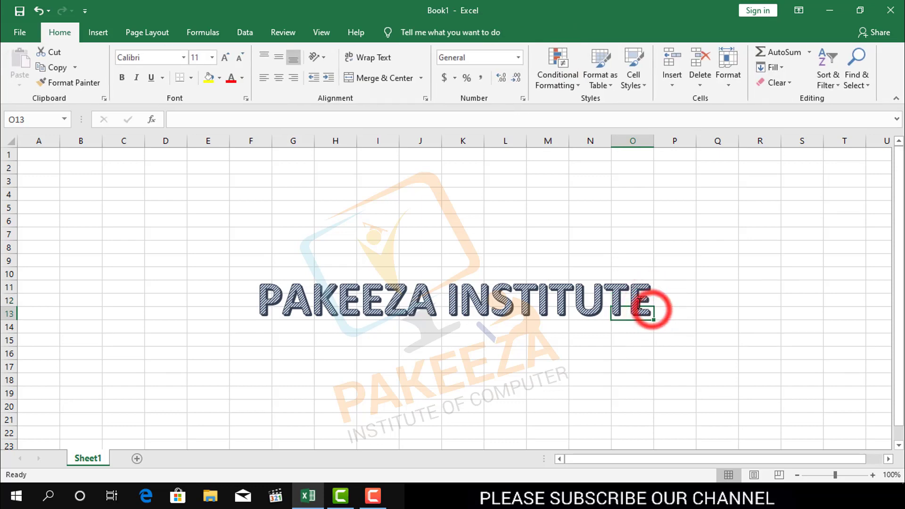
# Step: Select the whole "PAKEEZA INSTITUTE" text and start a picture text fill using an image file from the computer
pyautogui.tripleClick(634, 301)
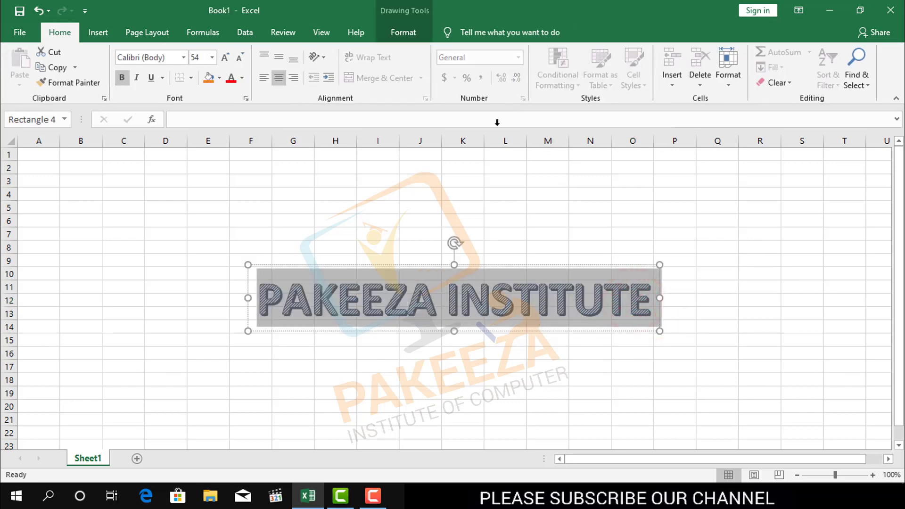
pyautogui.click(403, 32)
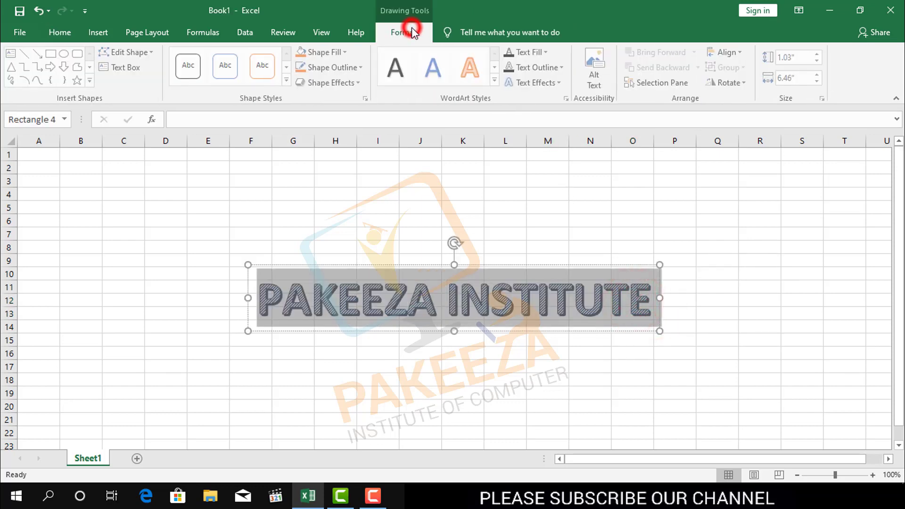
pyautogui.click(548, 52)
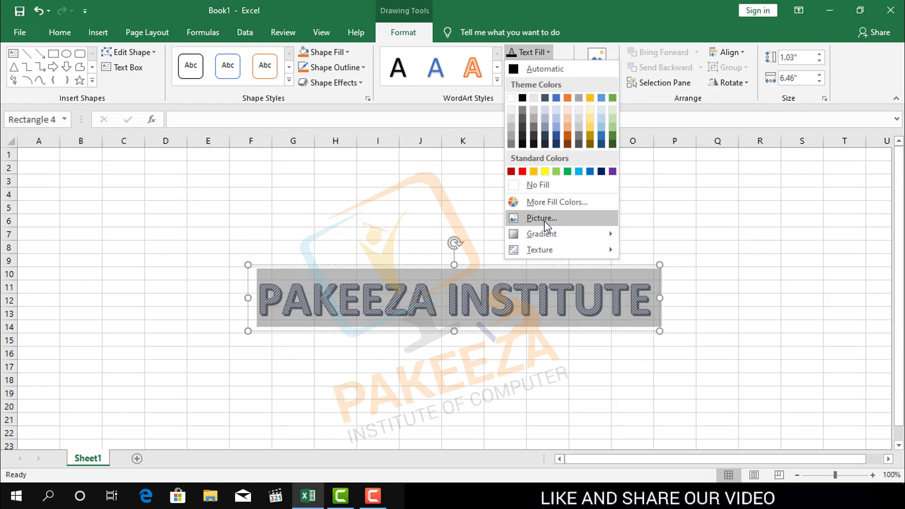
pyautogui.moveTo(561, 240)
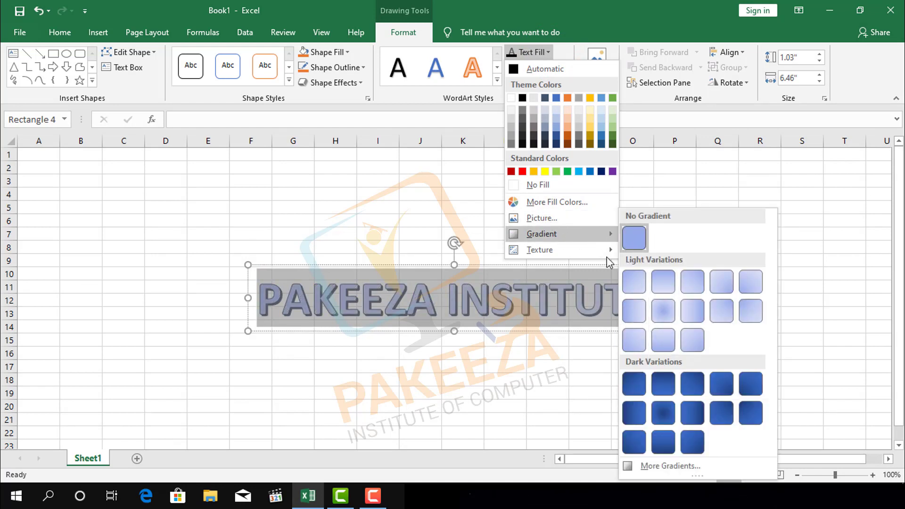
pyautogui.moveTo(576, 256)
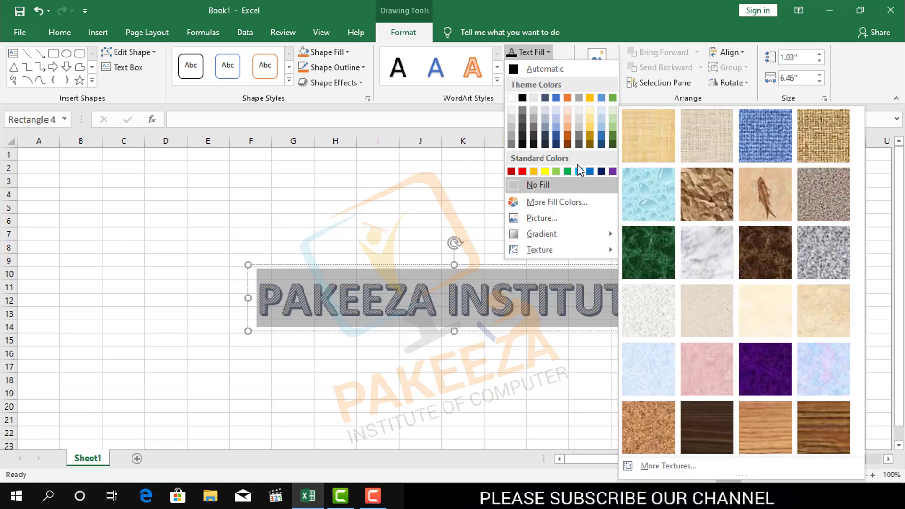
pyautogui.click(548, 220)
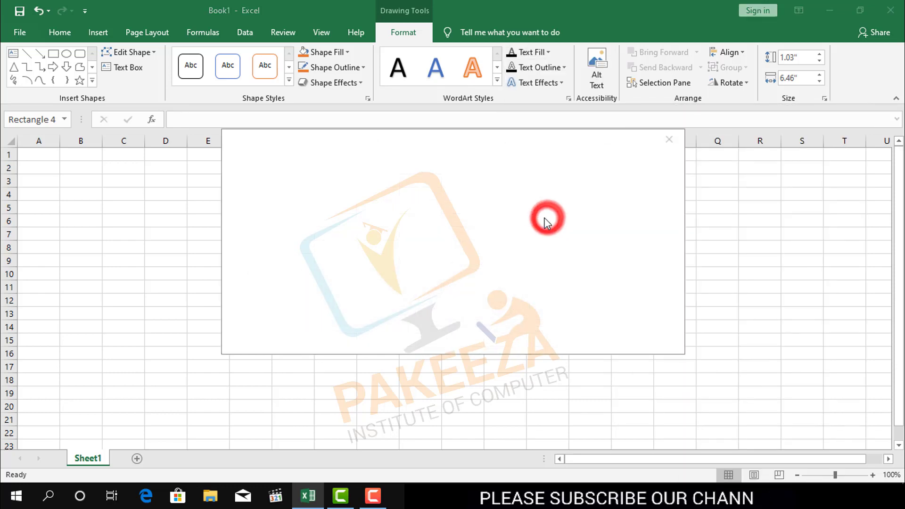
pyautogui.click(545, 212)
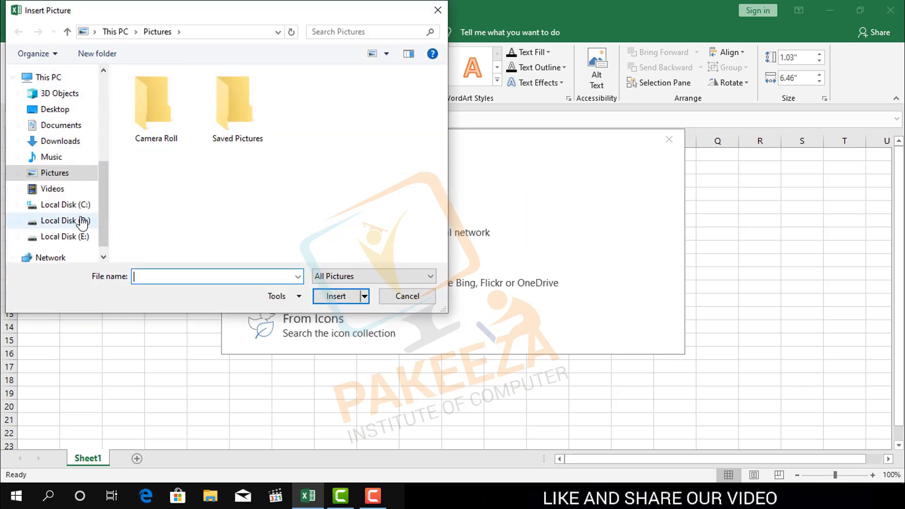
# Step: Fill the text with the picture of a child swimming from the Home > Pictures > Girls Wallpaper folder on Local Disk (E:)
pyautogui.click(76, 236)
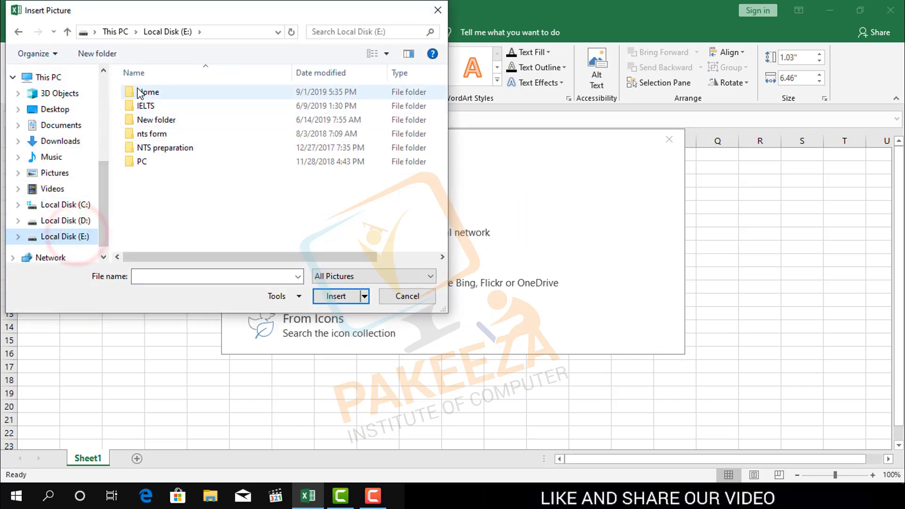
pyautogui.doubleClick(137, 90)
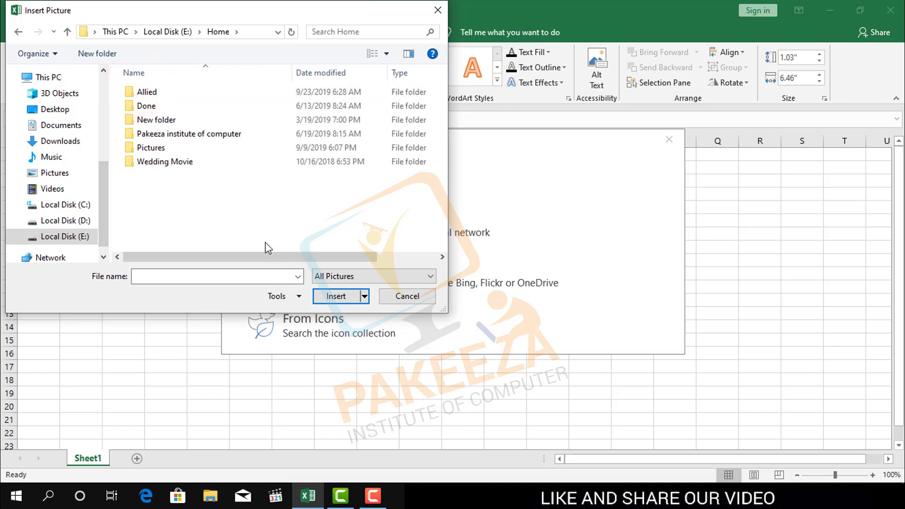
pyautogui.doubleClick(158, 147)
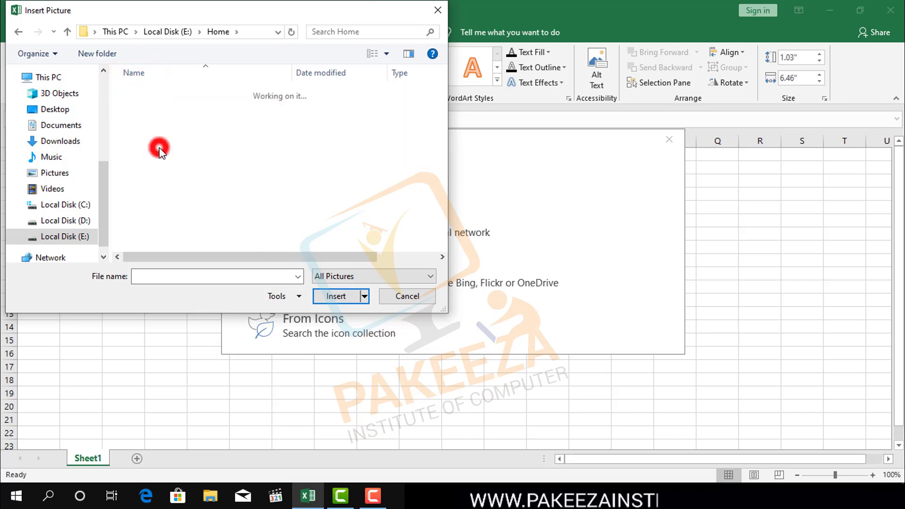
pyautogui.click(160, 147)
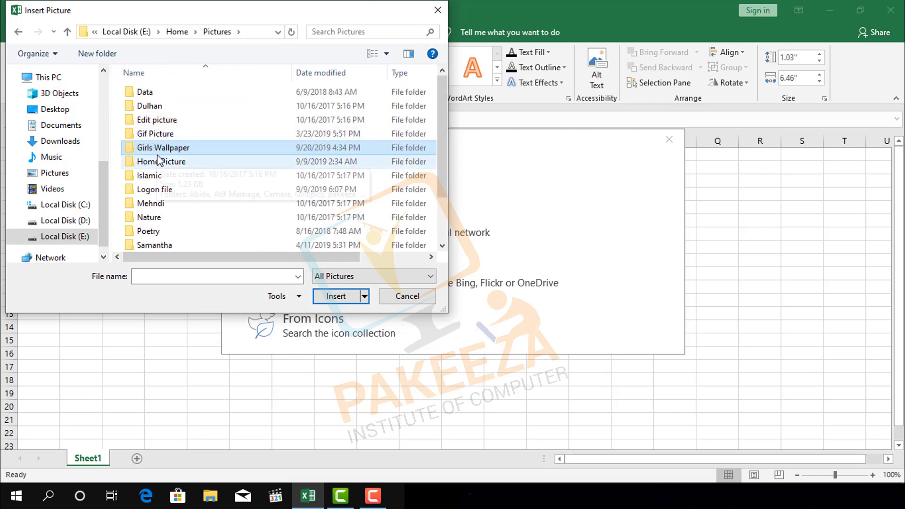
pyautogui.doubleClick(162, 148)
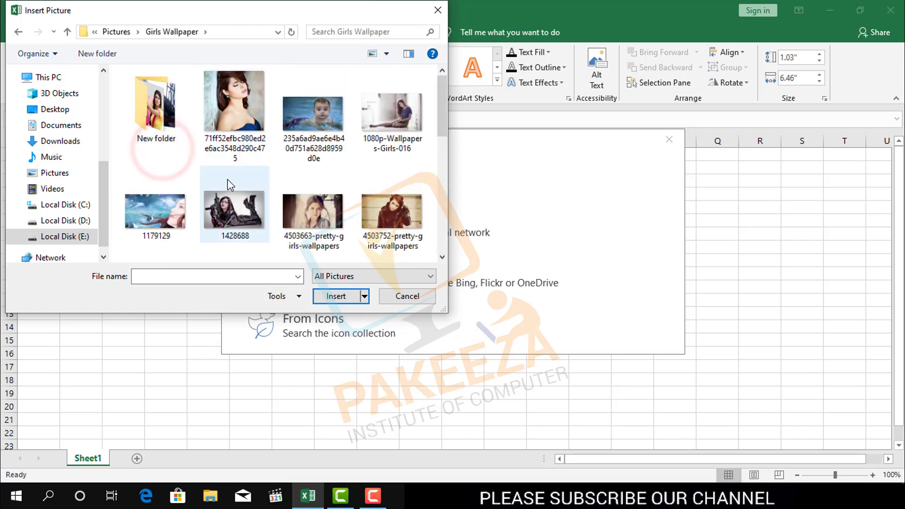
pyautogui.click(314, 120)
pyautogui.click(336, 297)
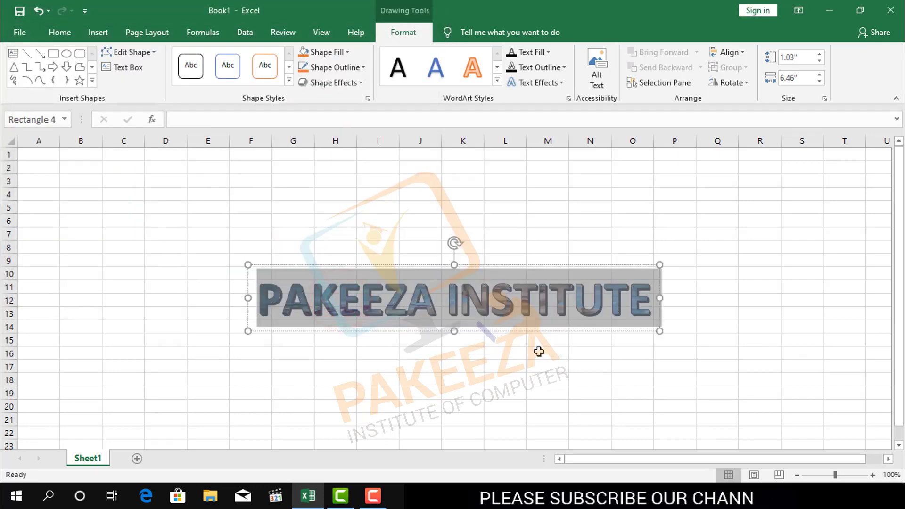
pyautogui.click(514, 349)
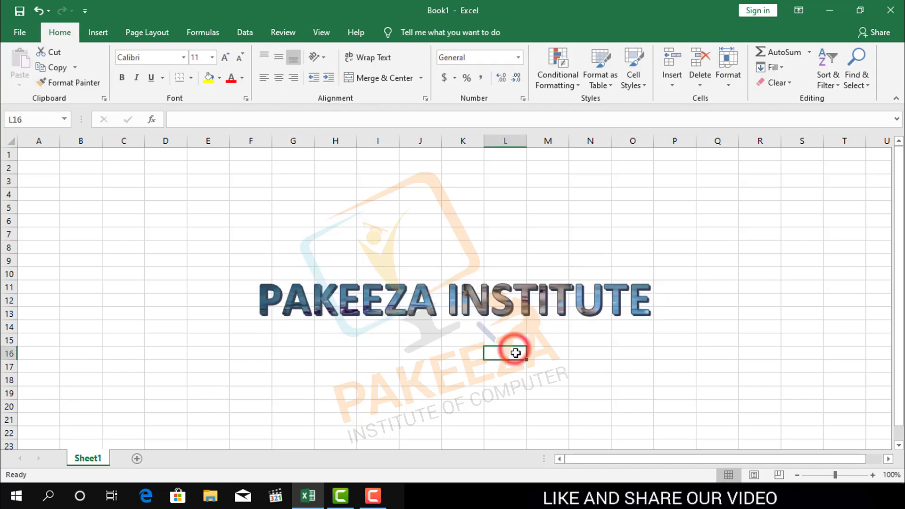
# Step: Widen the WordArt box to about 7.7 inches and shift it up to around rows 5 to 9
pyautogui.click(353, 303)
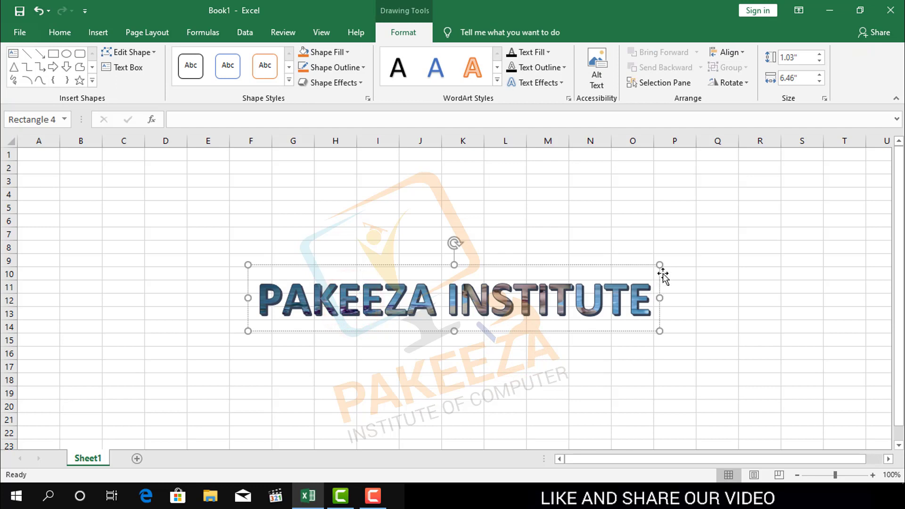
pyautogui.moveTo(661, 265); pyautogui.dragTo(739, 202)
pyautogui.click(624, 357)
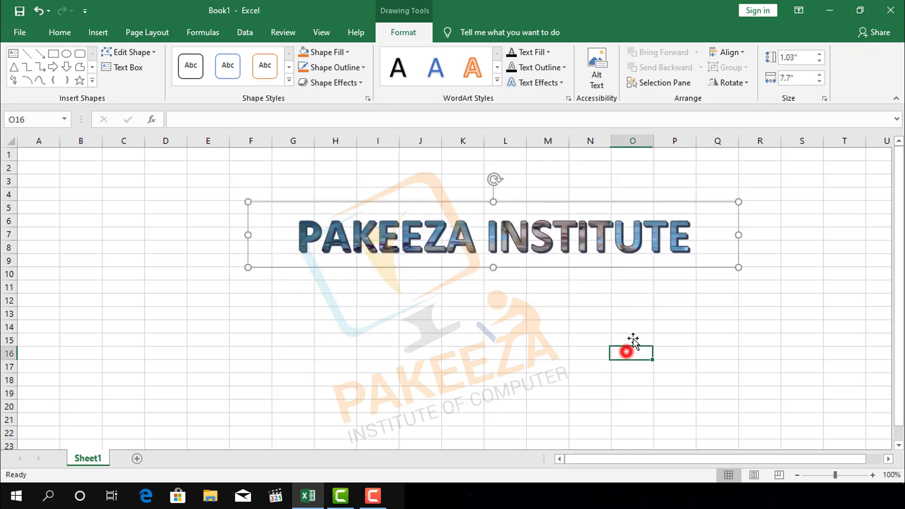
# Step: Apply a standard yellow text outline to the whole "PAKEEZA INSTITUTE" text
pyautogui.click(631, 247)
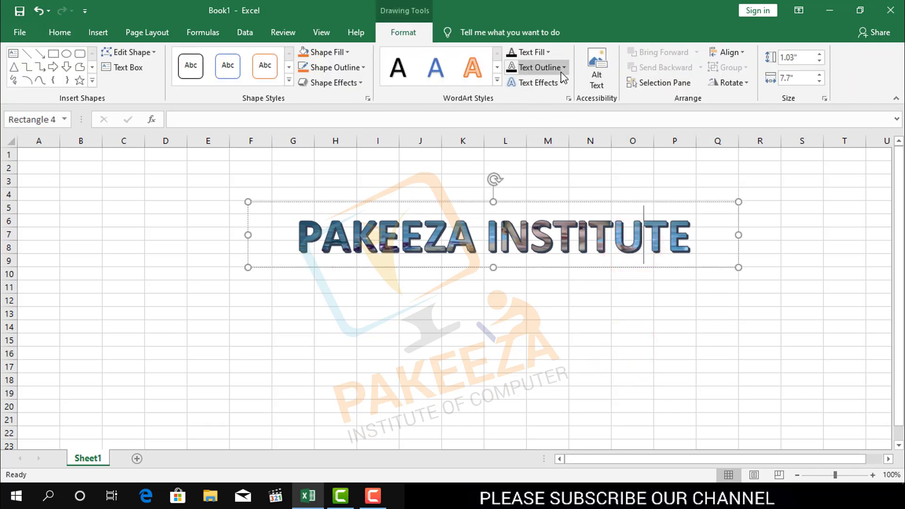
pyautogui.tripleClick(689, 243)
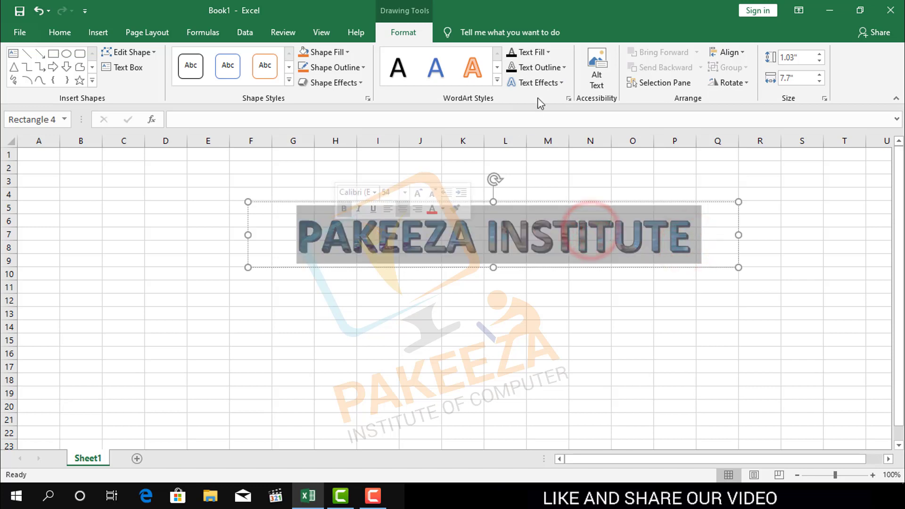
pyautogui.click(564, 69)
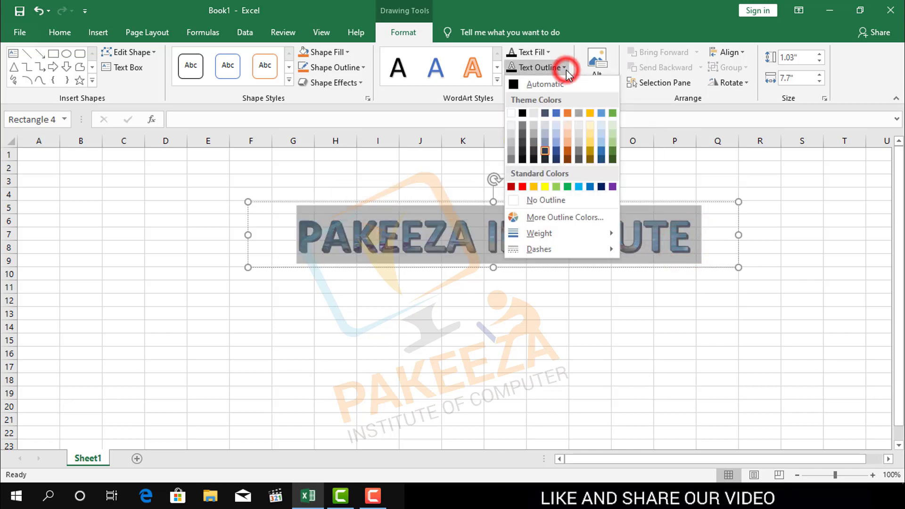
pyautogui.click(545, 187)
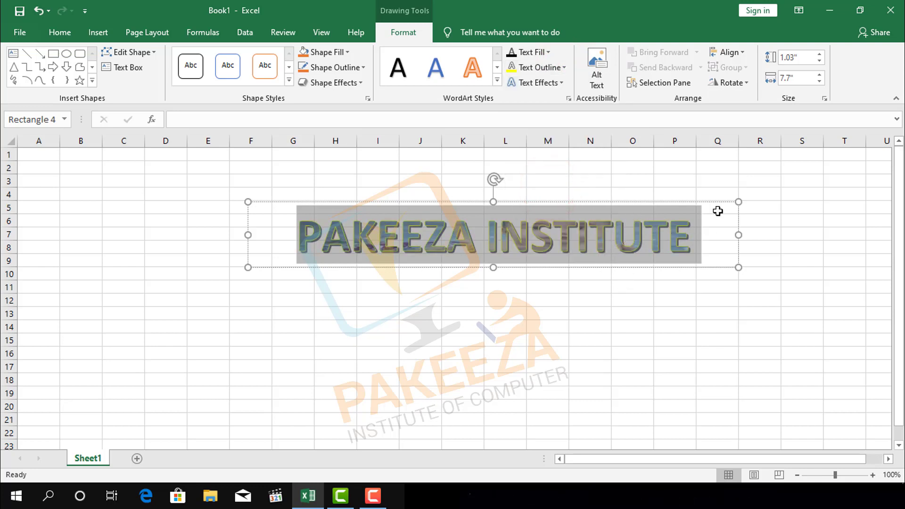
# Step: Rotate the WordArt left 90° and set its width to 5.2 inches
pyautogui.click(749, 83)
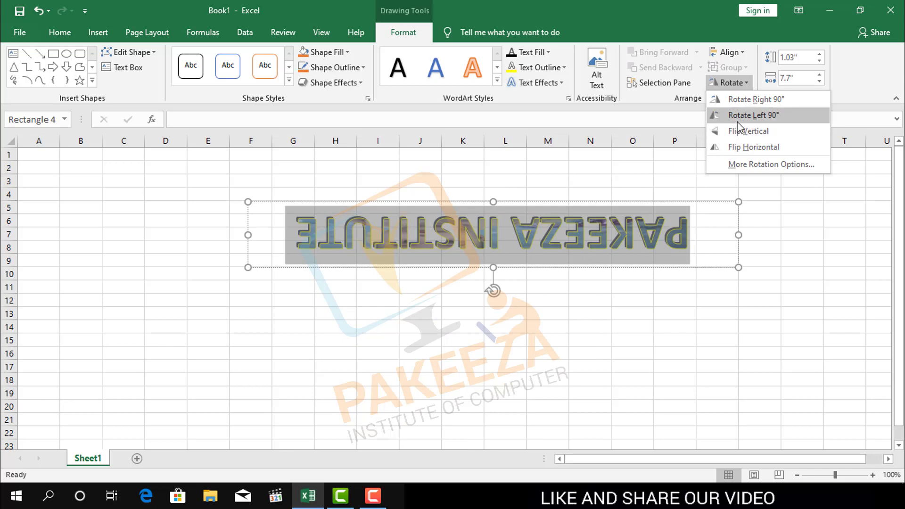
pyautogui.click(738, 115)
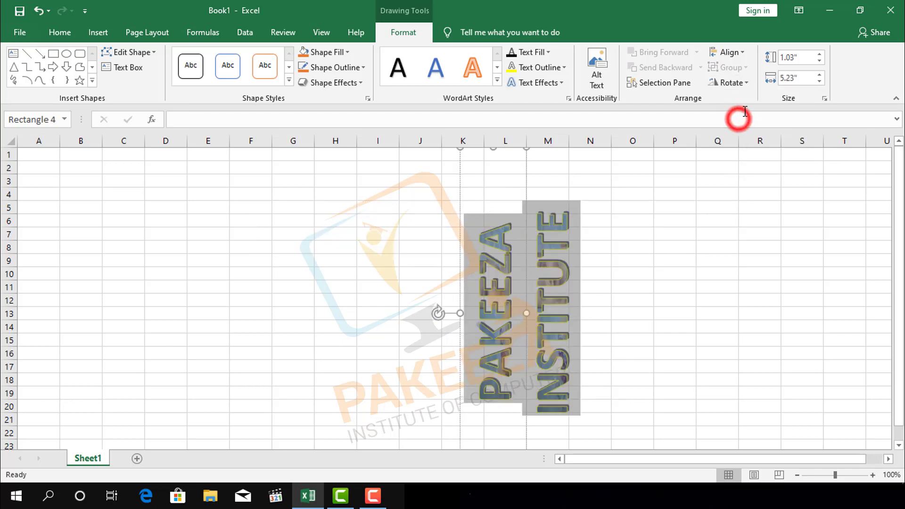
pyautogui.click(820, 81)
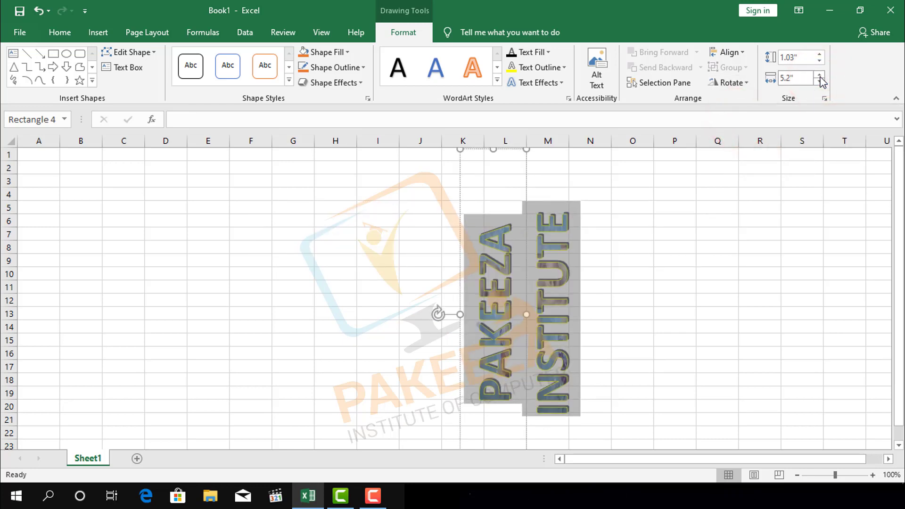
pyautogui.click(484, 254)
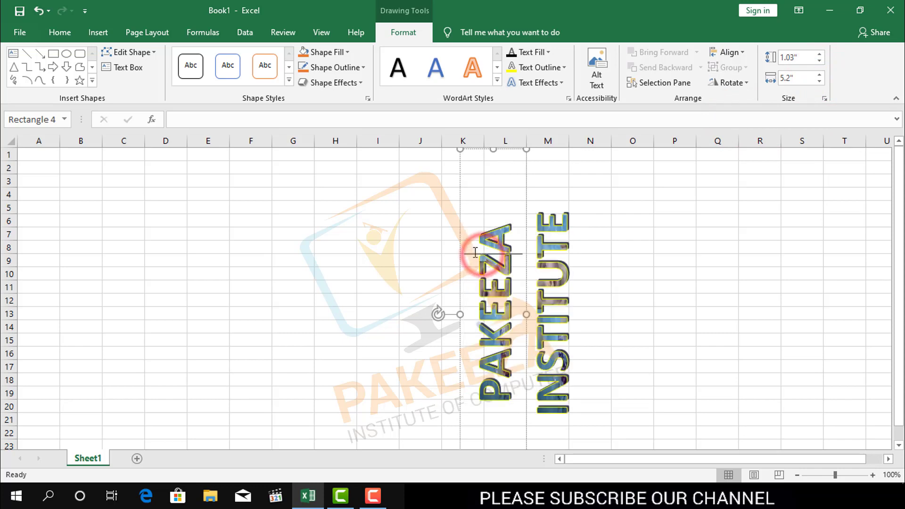
pyautogui.doubleClick(570, 238)
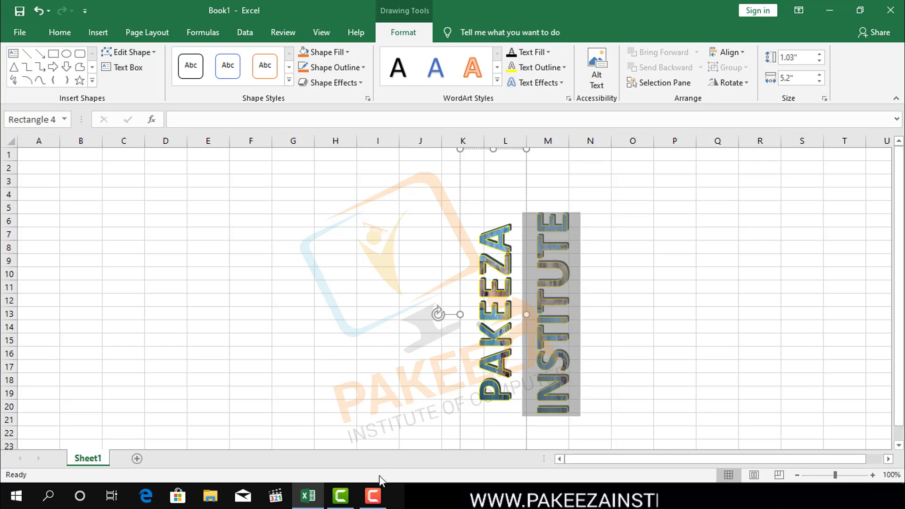
pyautogui.click(375, 497)
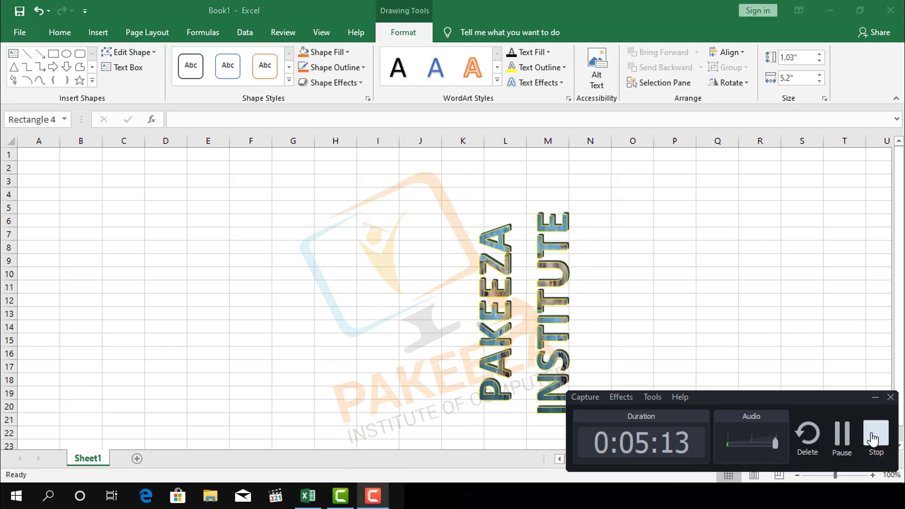